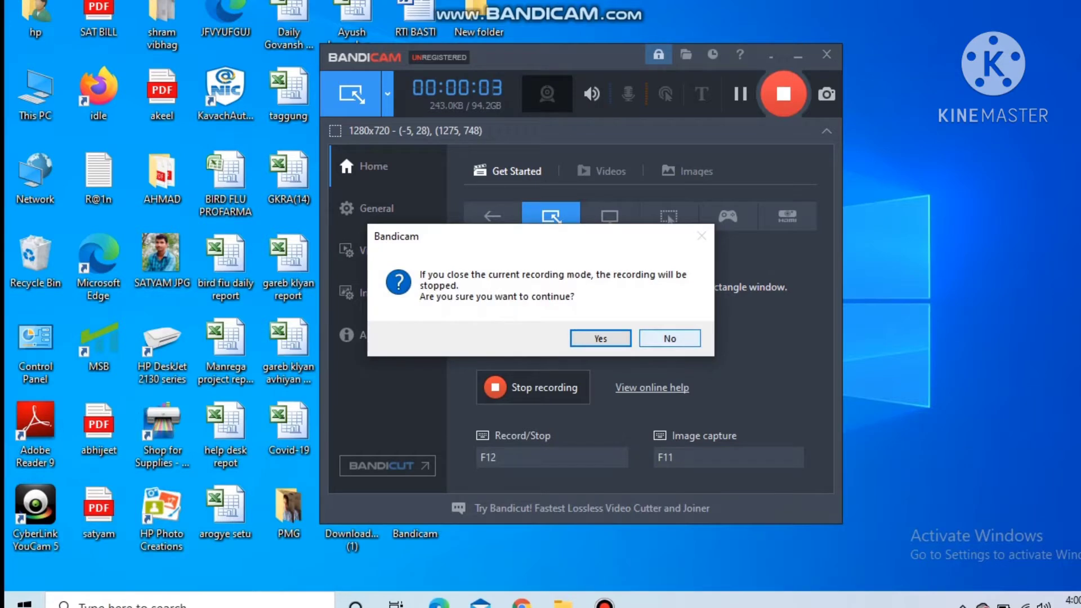
# Step: Keep the current recording mode by declining the prompt to close it, and minimize the Bandicam window
pyautogui.press('Escape')
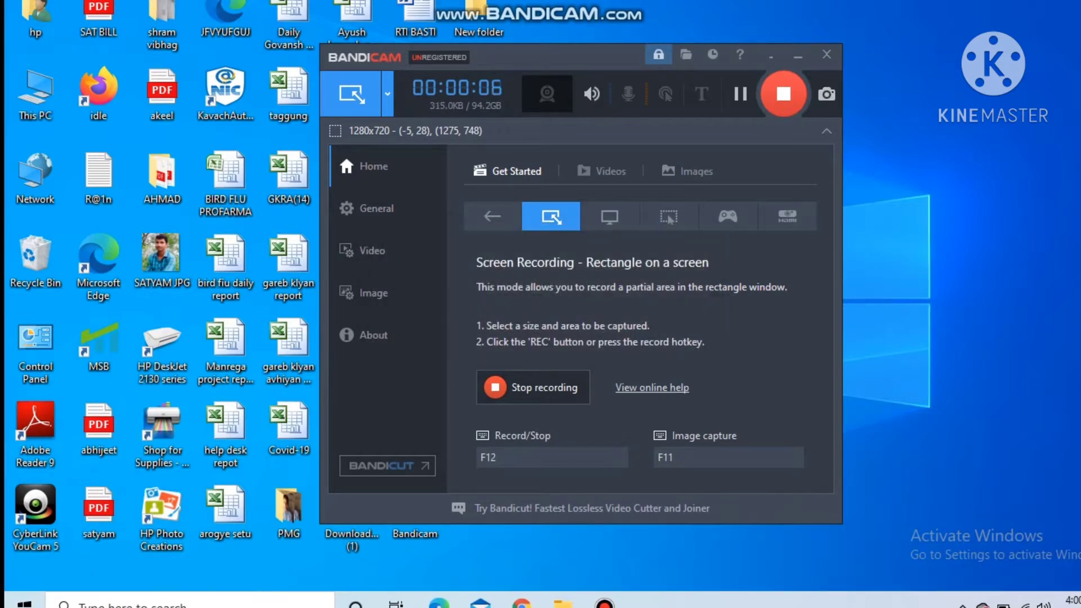
pyautogui.click(798, 54)
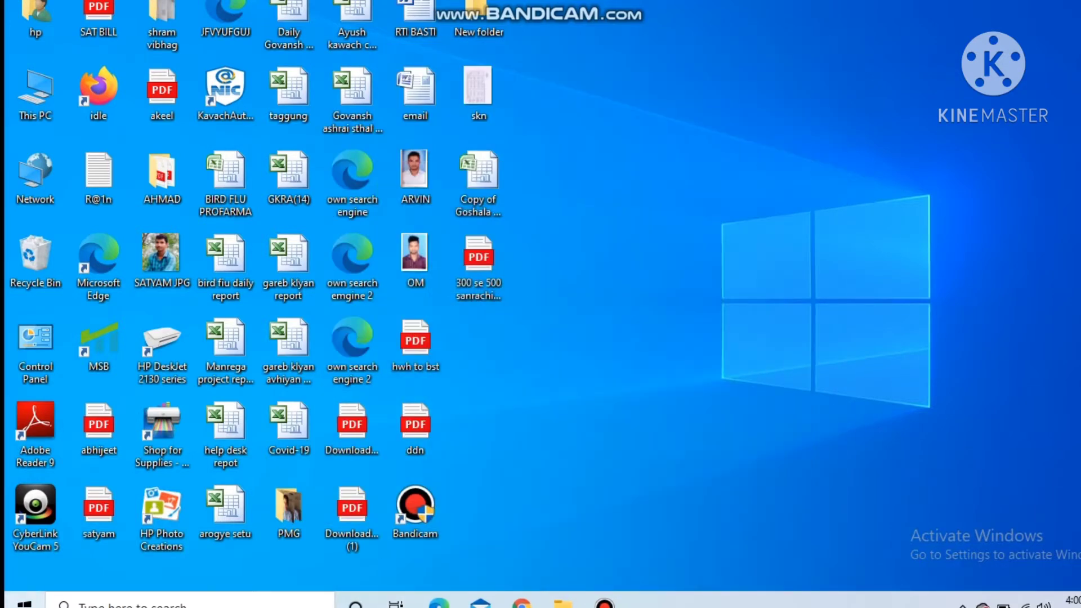
# Step: Launch Microsoft Office Excel 2007 with a blank workbook
pyautogui.click(24, 603)
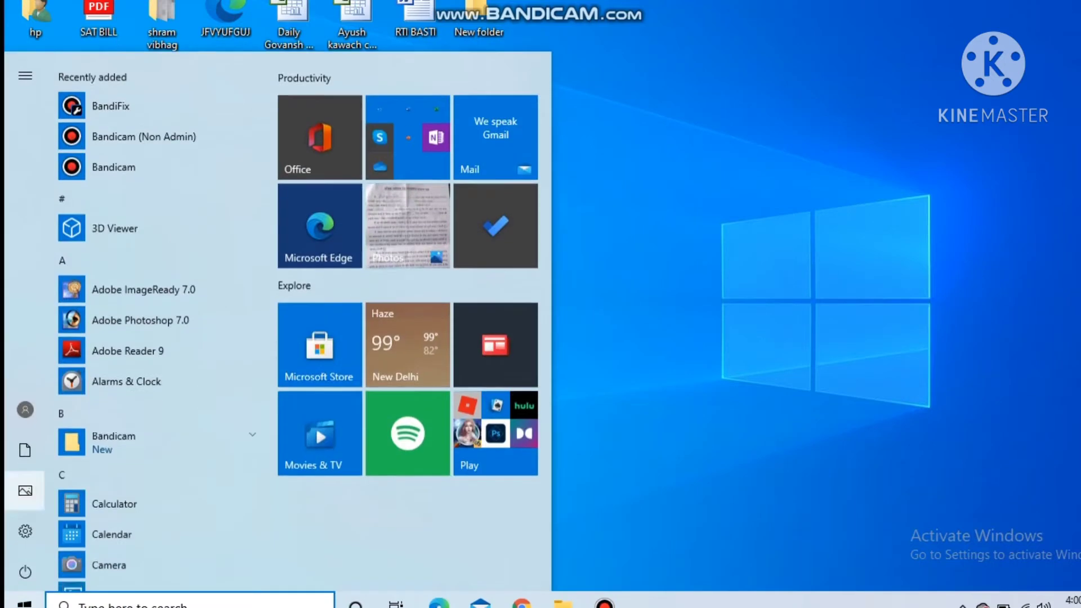
pyautogui.scroll(-2, 158, 321)
pyautogui.click(79, 604)
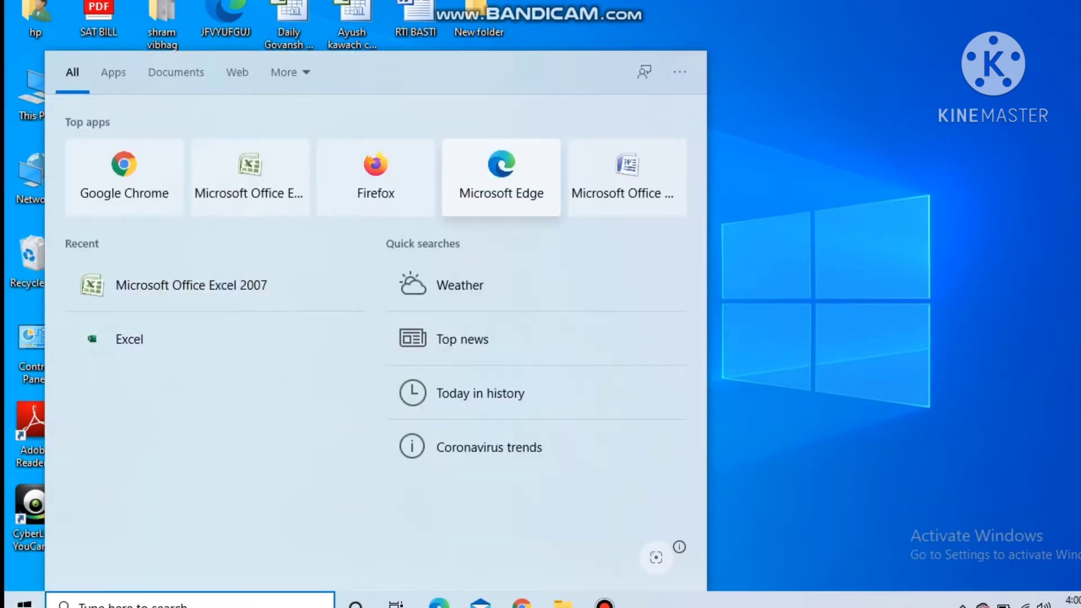
pyautogui.click(248, 178)
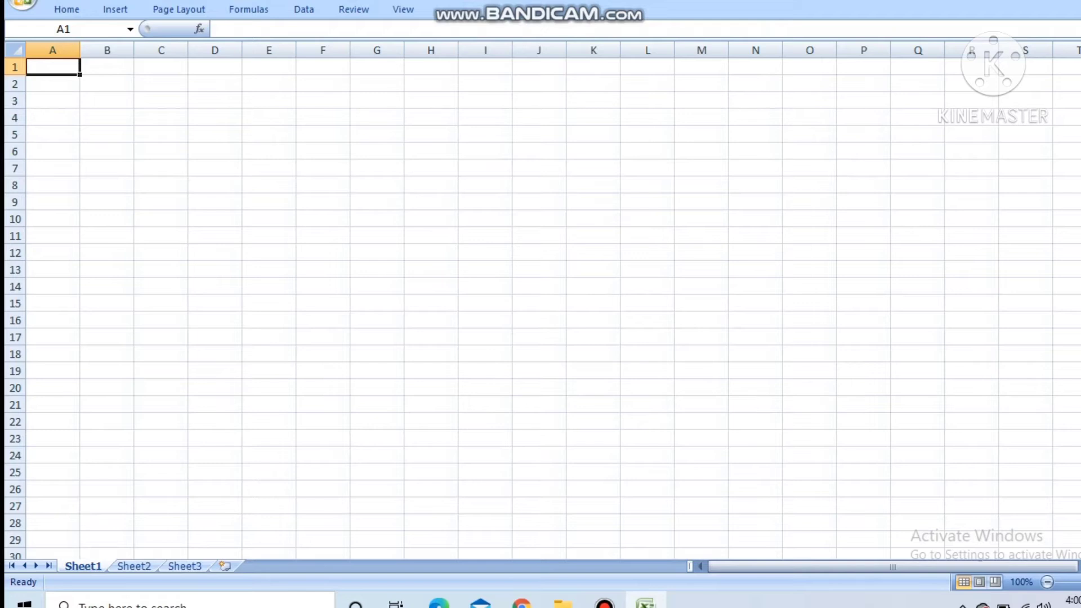
# Step: Enter the heading "addition" in cell A1
pyautogui.write('ad')
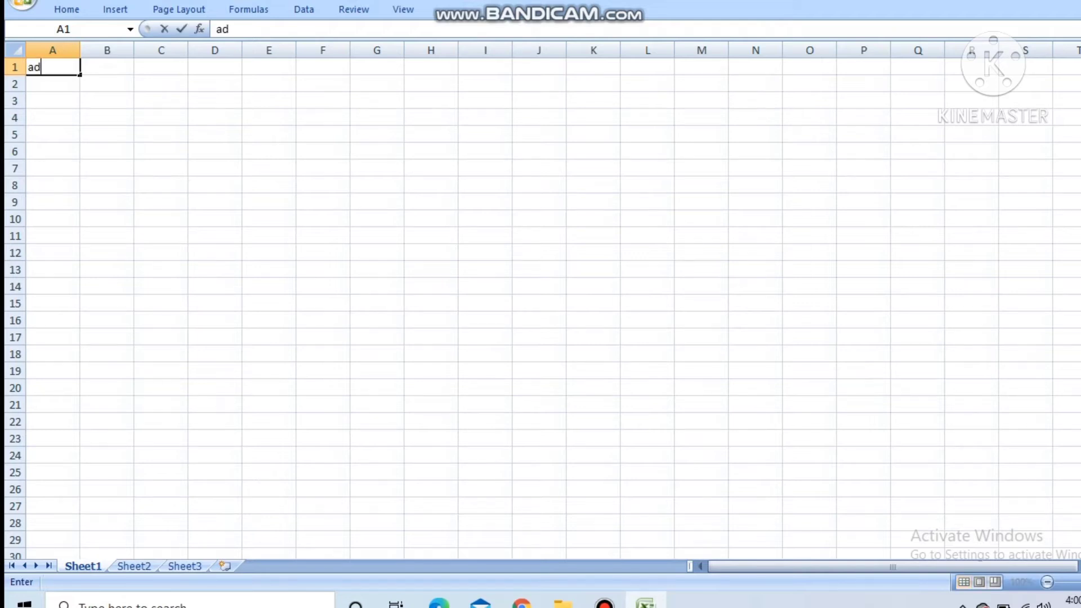
pyautogui.write('dition')
pyautogui.press('Return')
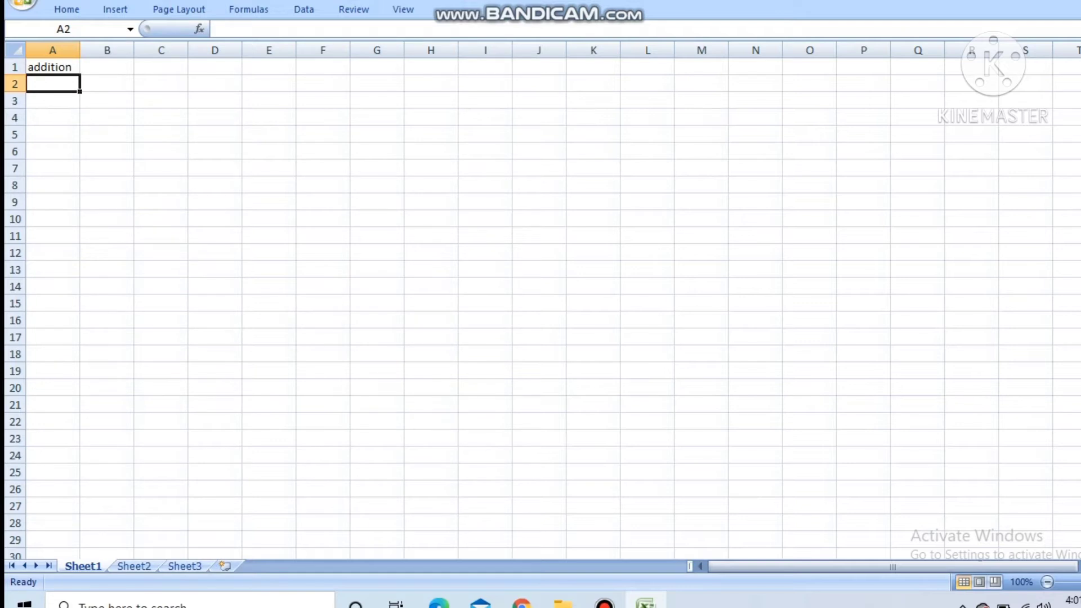
# Step: Fill cells A2 to D2 under the addition heading with 50, 60, 88454 and 82683
pyautogui.write('50')
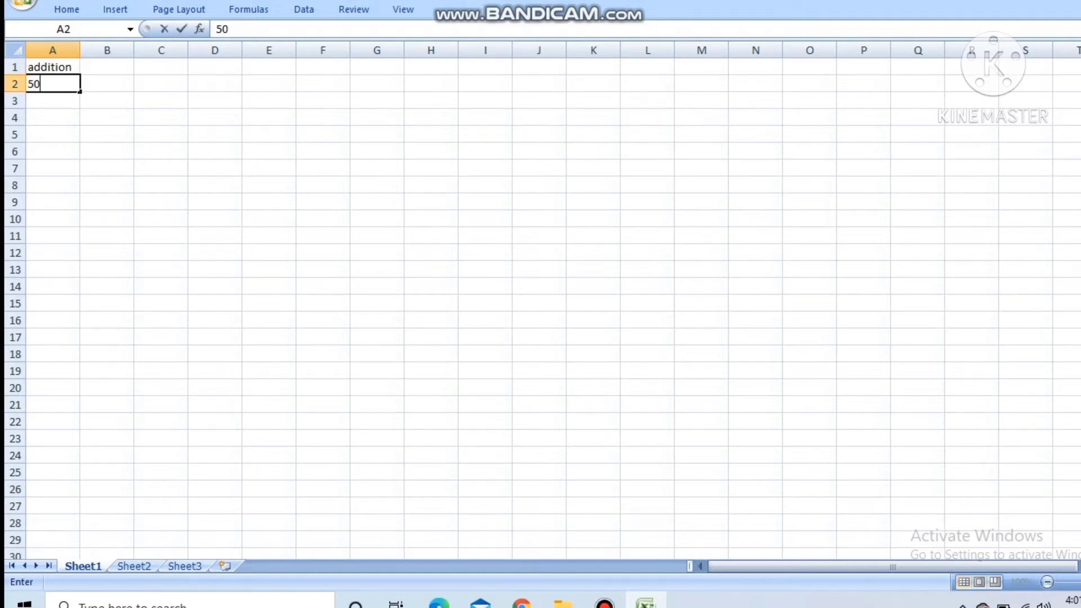
pyautogui.press('Tab')
pyautogui.write('60')
pyautogui.press('Tab')
pyautogui.write('88')
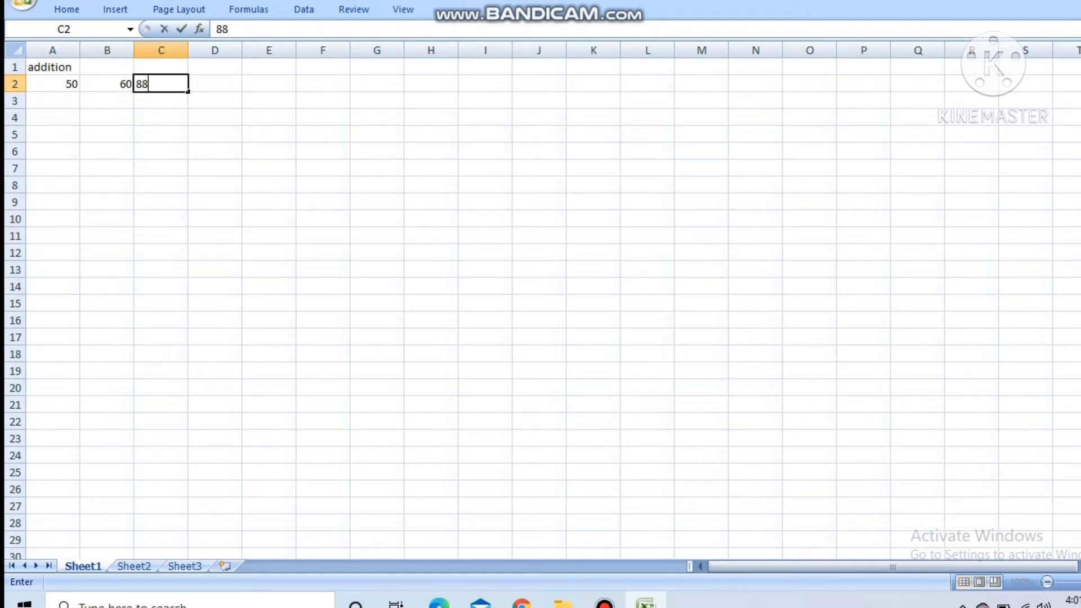
pyautogui.write('454')
pyautogui.press('Tab')
pyautogui.write('82')
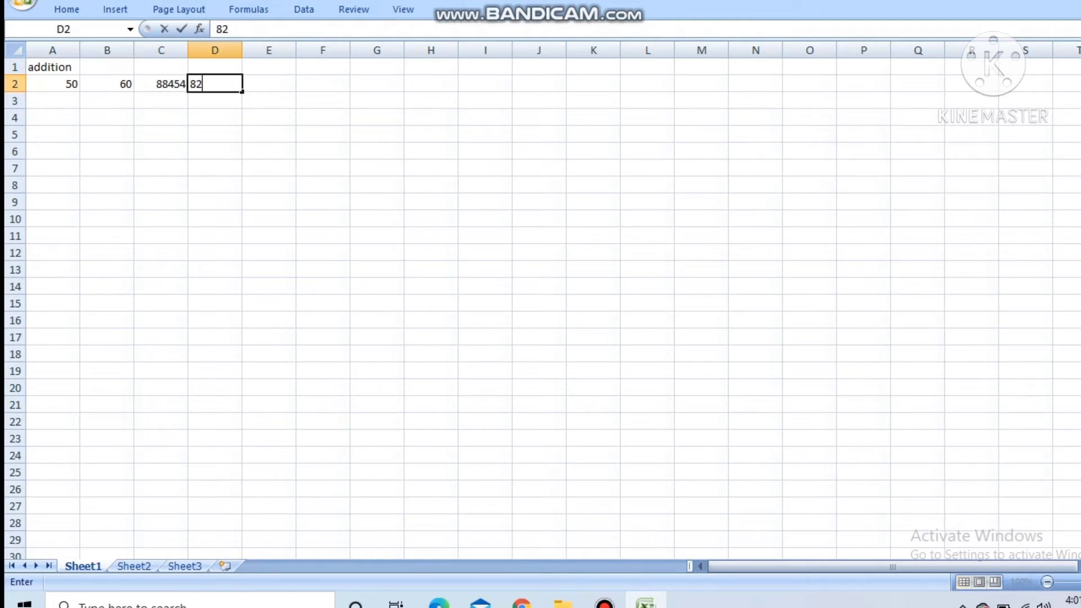
pyautogui.write('683')
pyautogui.press('Tab')
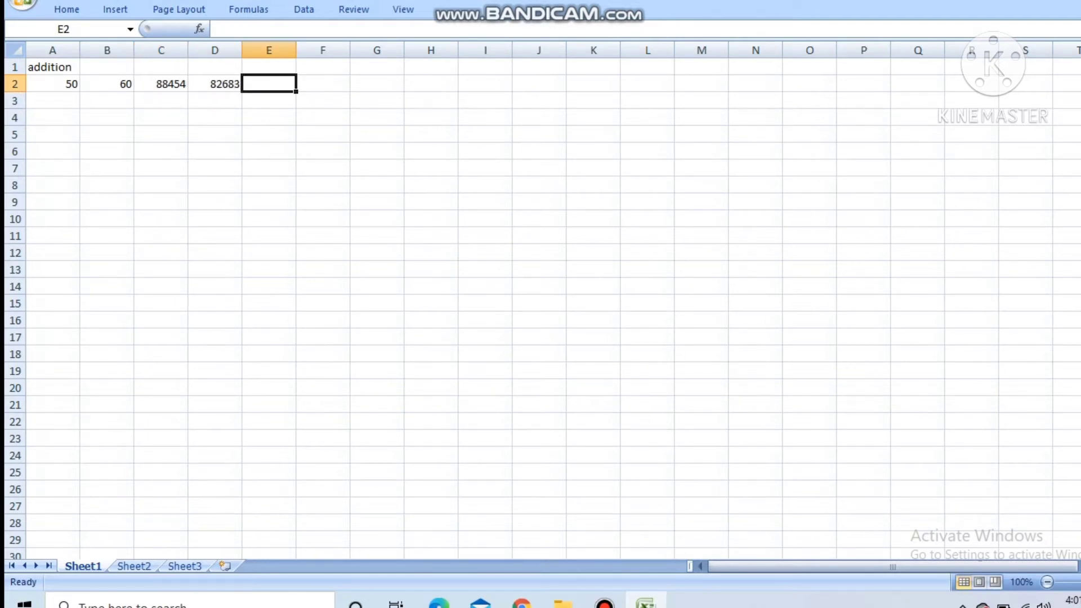
# Step: Add the four numbers of row 2 in cell E2 with the formula =A2+B2+C2+D2
pyautogui.write('=')
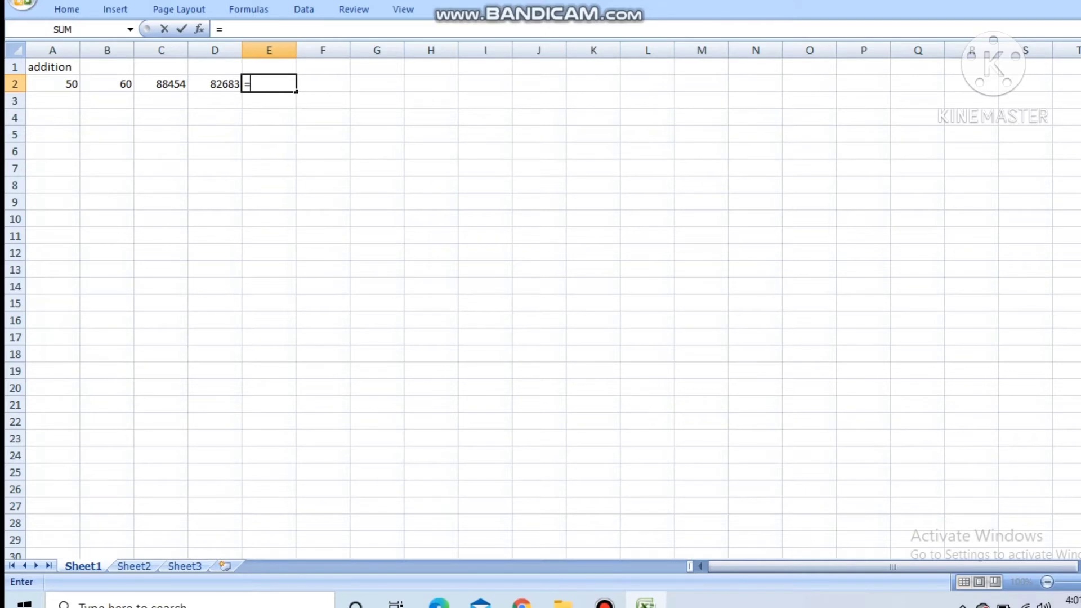
pyautogui.click(53, 84)
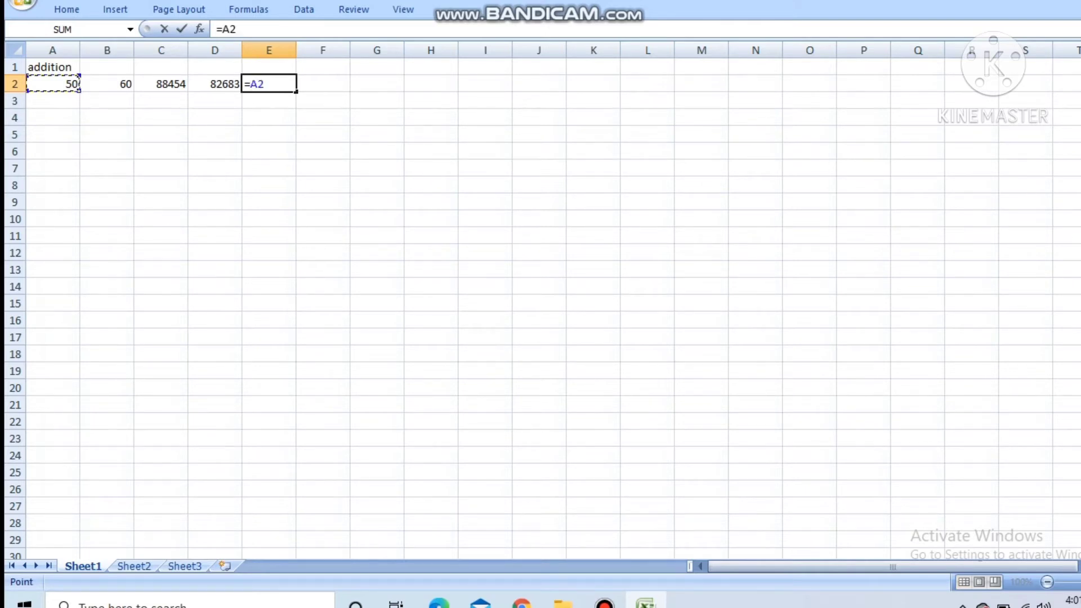
pyautogui.write('+')
pyautogui.click(107, 84)
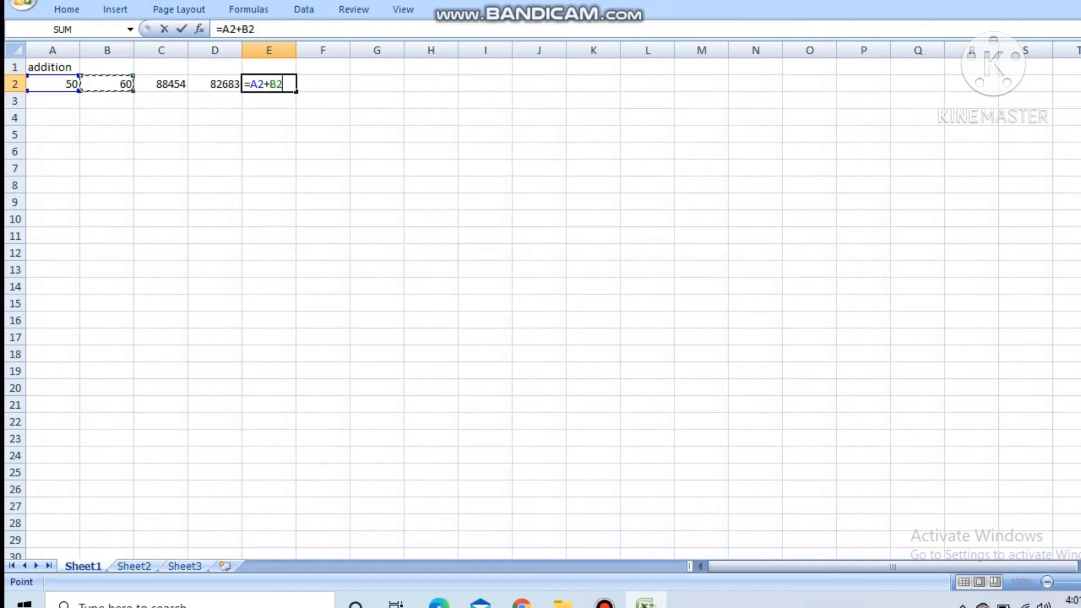
pyautogui.write('+')
pyautogui.click(161, 84)
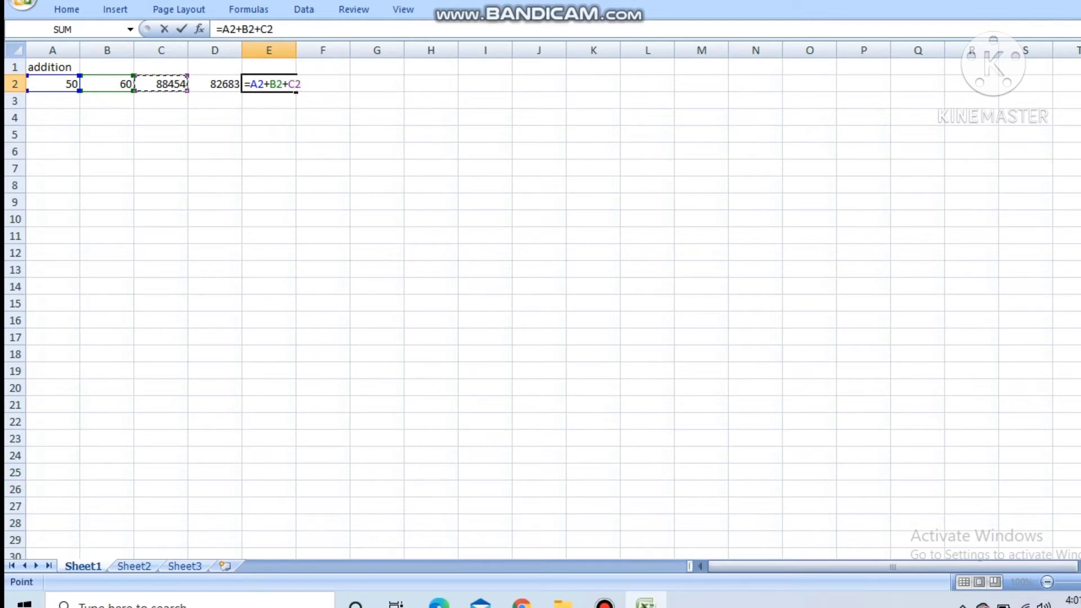
pyautogui.write('+')
pyautogui.click(215, 84)
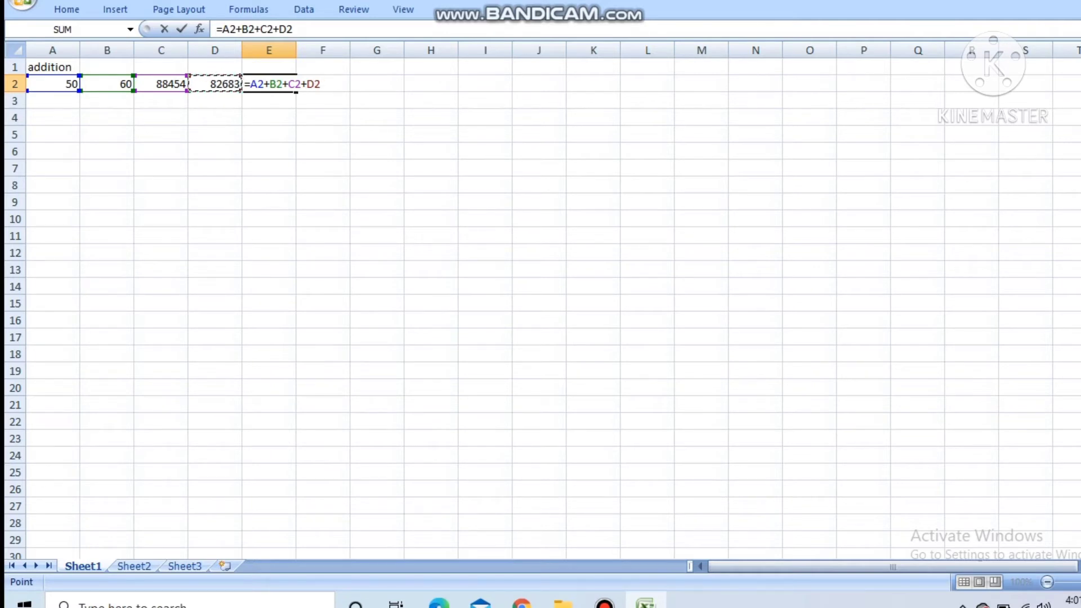
pyautogui.hotkey('ctrl', 'Return')
pyautogui.press('Return')
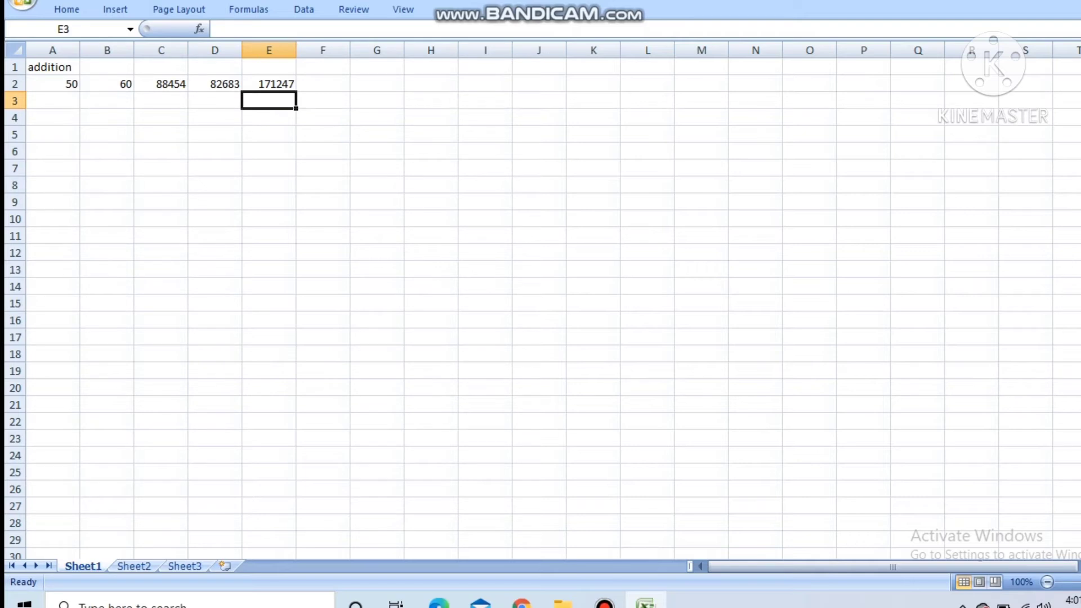
# Step: Enter the heading "subtraction" in cell A3
pyautogui.press('Left')
pyautogui.press('Left')
pyautogui.press('Left')
pyautogui.press('Left')
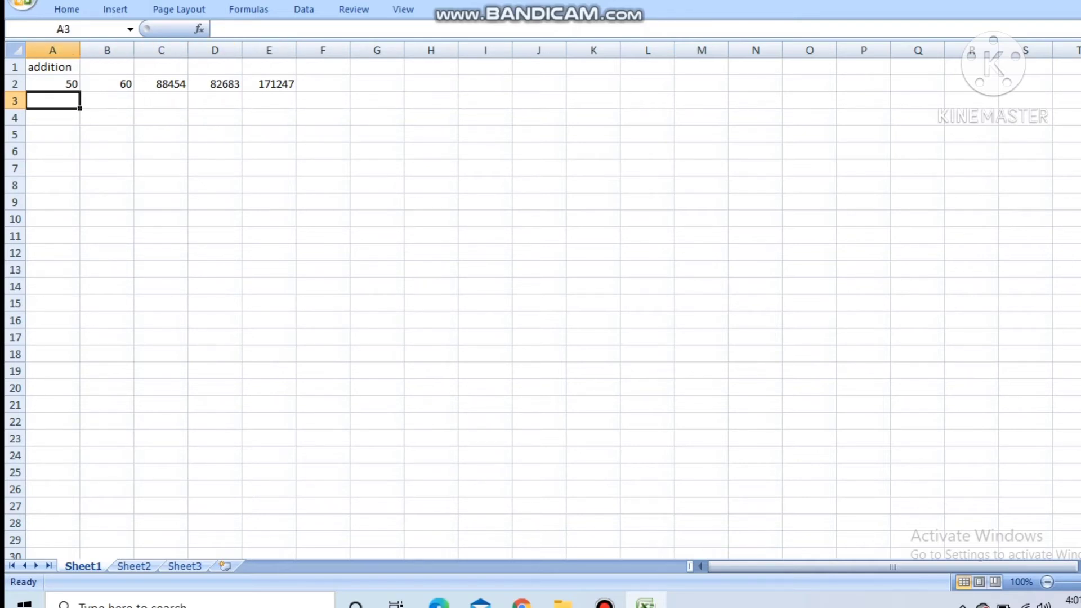
pyautogui.write('su')
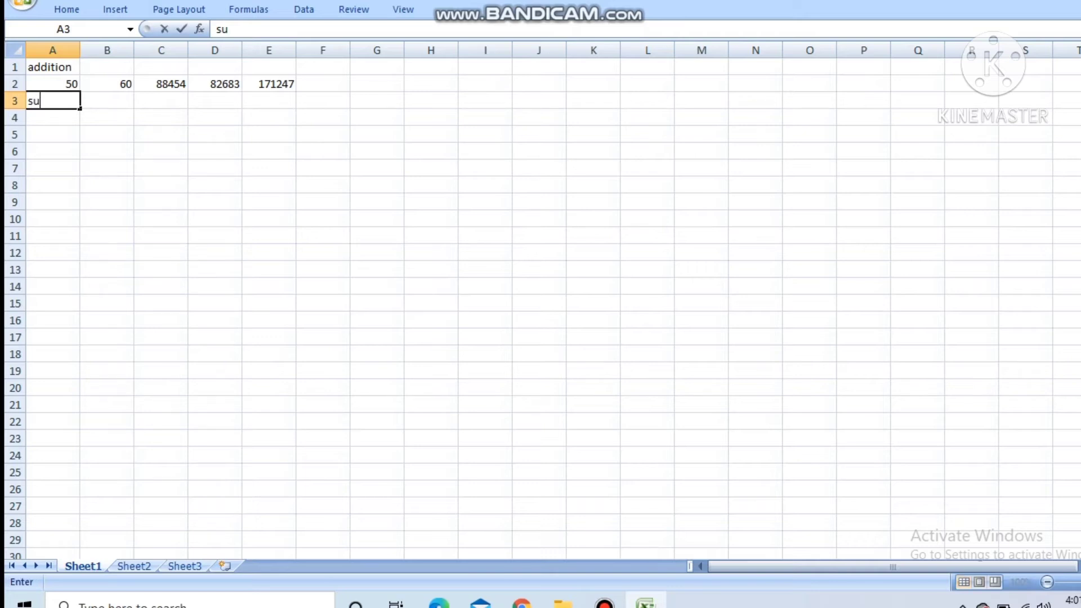
pyautogui.write('btraction')
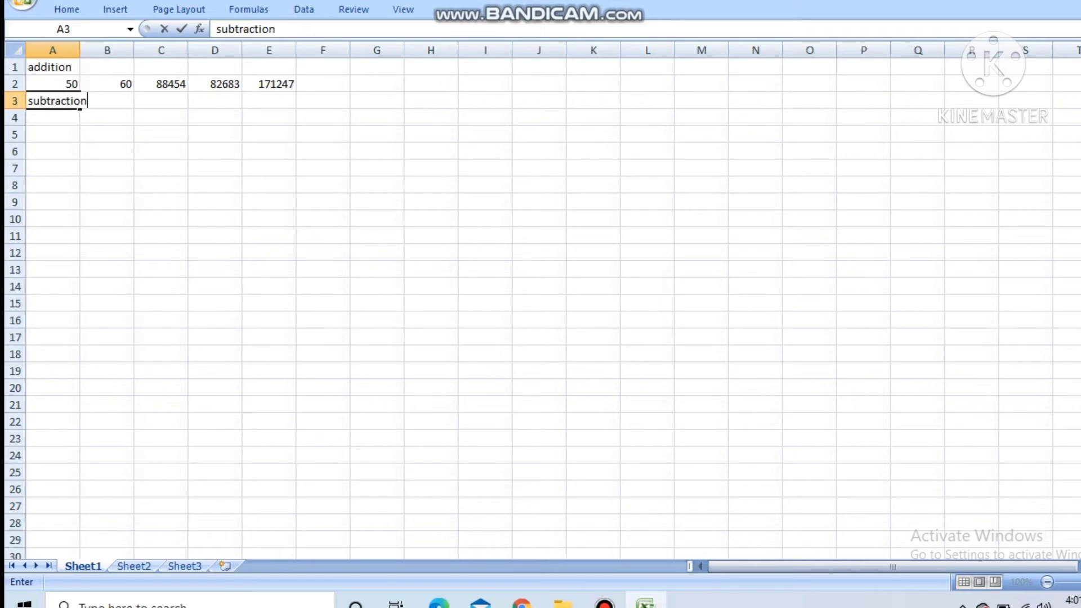
pyautogui.press('Return')
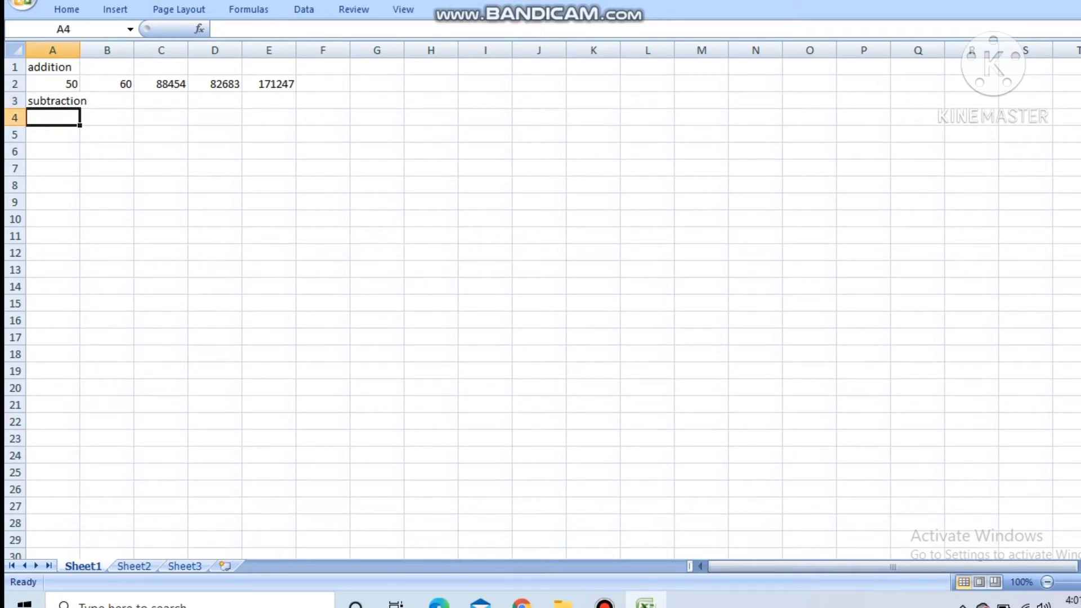
# Step: Enter 92456718 in cell A4 and 6558526 in cell B4 under the subtraction heading
pyautogui.write('5')
pyautogui.press('BackSpace')
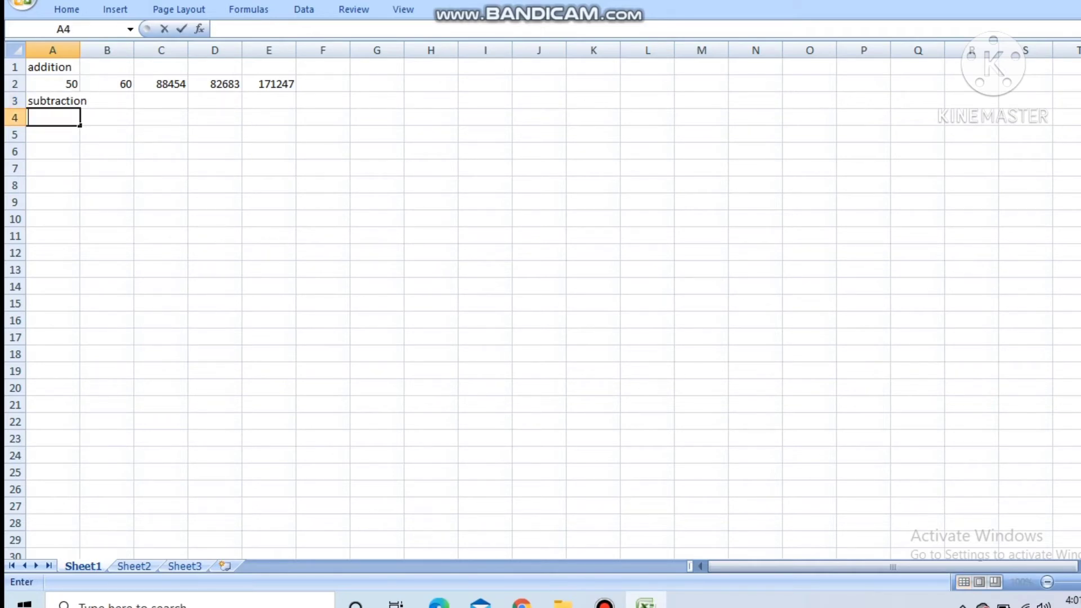
pyautogui.write('92456718')
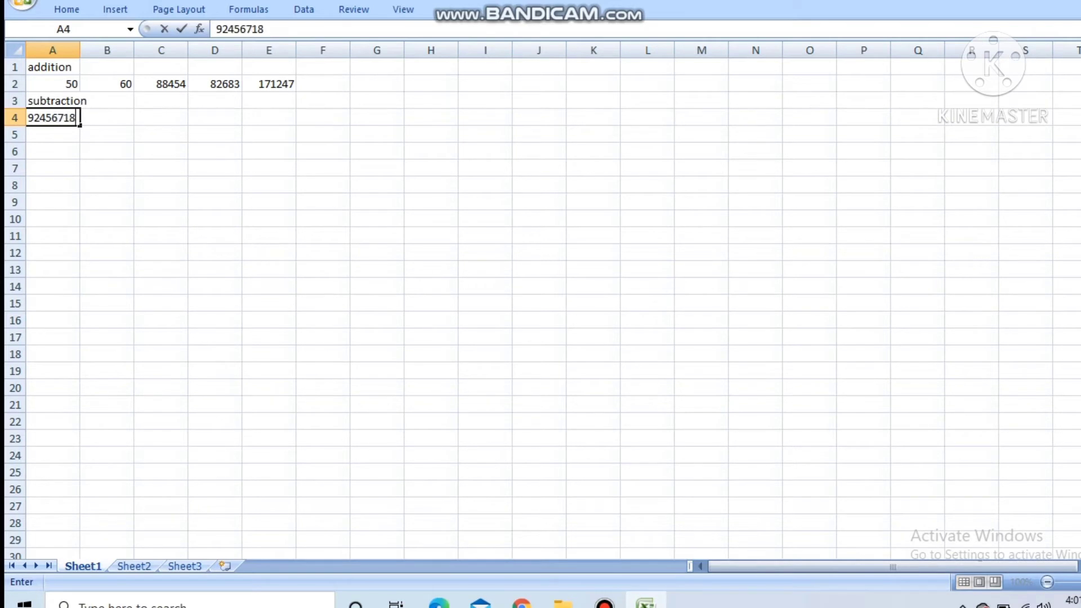
pyautogui.press('Tab')
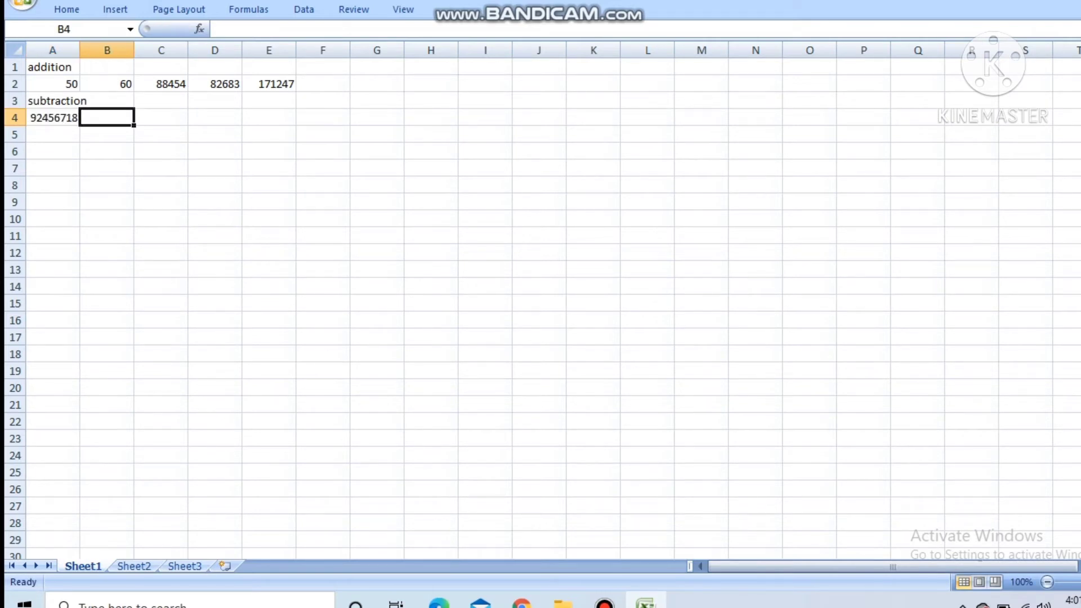
pyautogui.write('6558526')
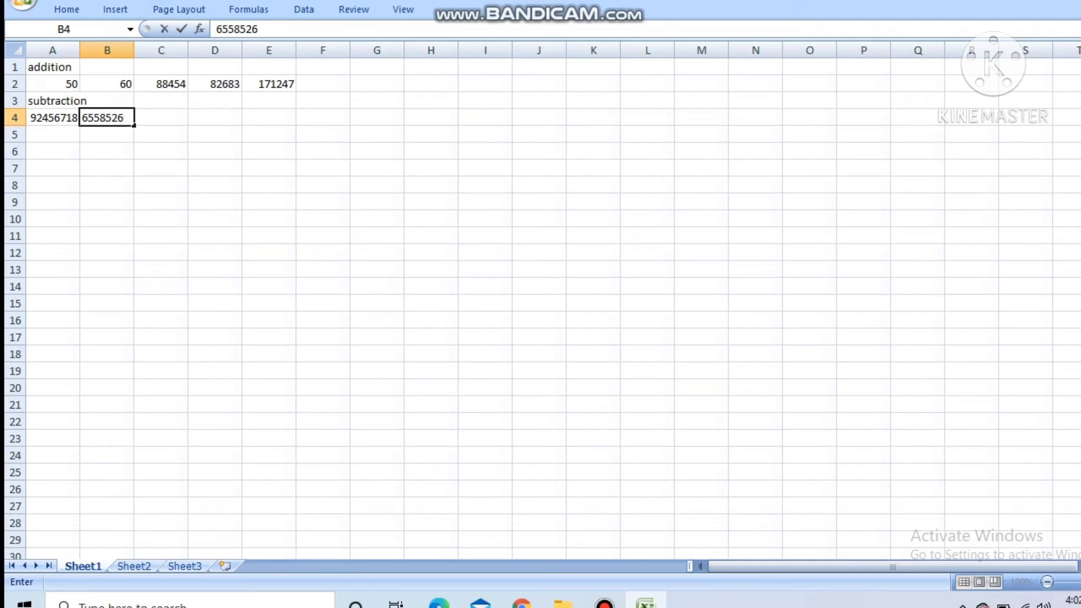
pyautogui.write('.')
pyautogui.press('BackSpace')
pyautogui.click(161, 117)
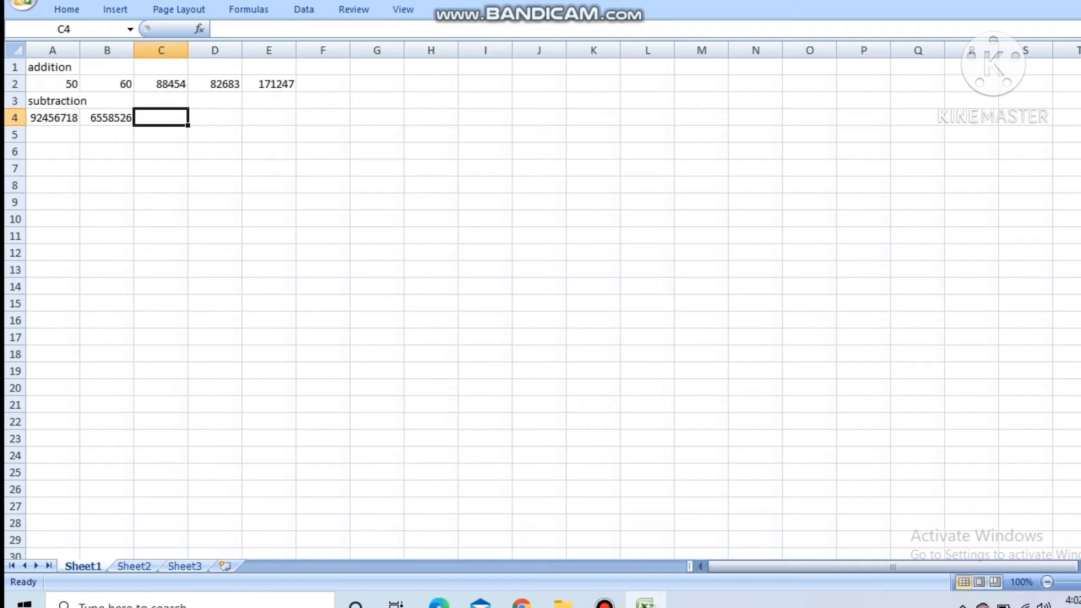
# Step: Subtract the second number from the first in cell C4 with the formula =A4-B4
pyautogui.write('=')
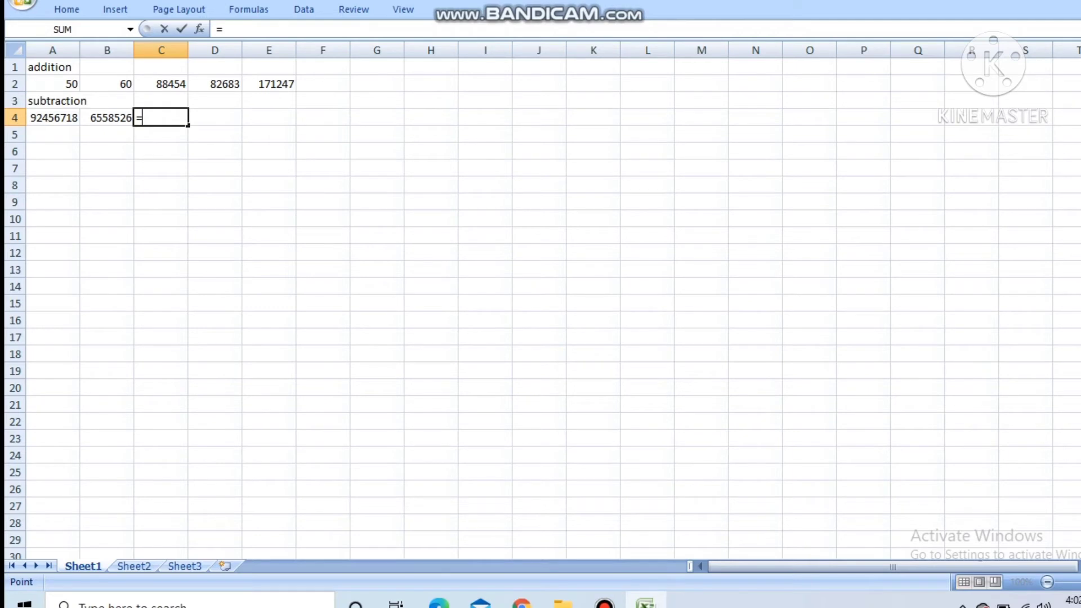
pyautogui.click(54, 117)
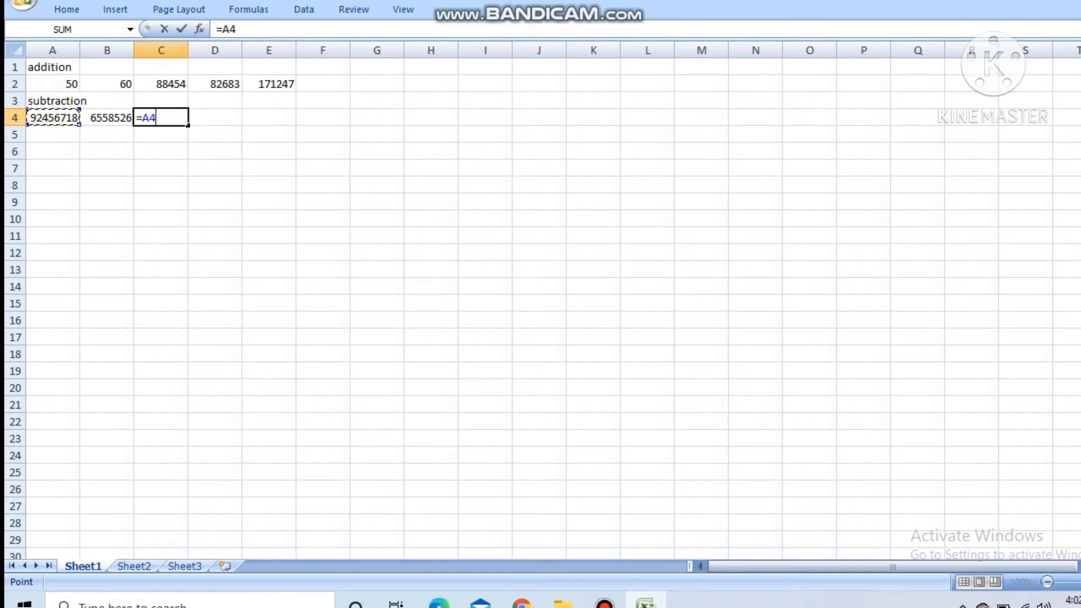
pyautogui.write('-')
pyautogui.click(107, 117)
pyautogui.press('Return')
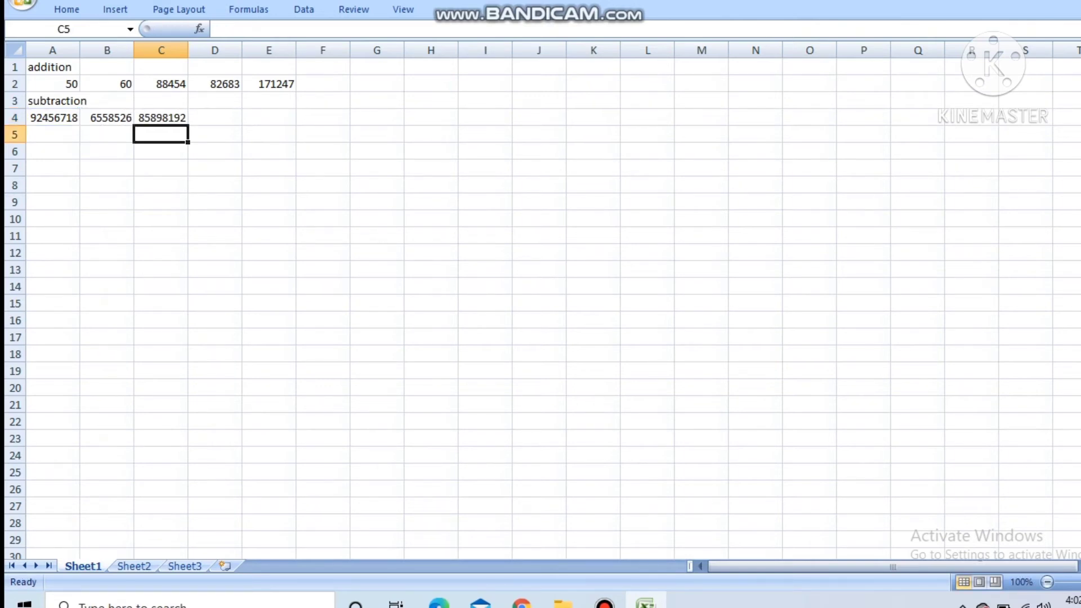
# Step: Enter the heading "multiplication" in cell A5
pyautogui.press('Left')
pyautogui.press('Left')
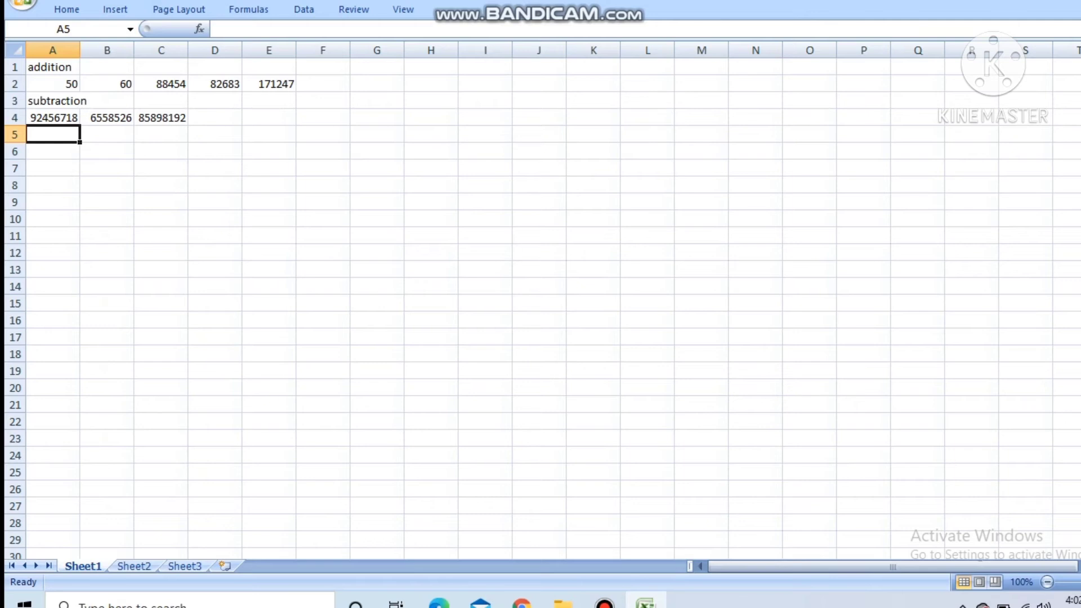
pyautogui.write('mul')
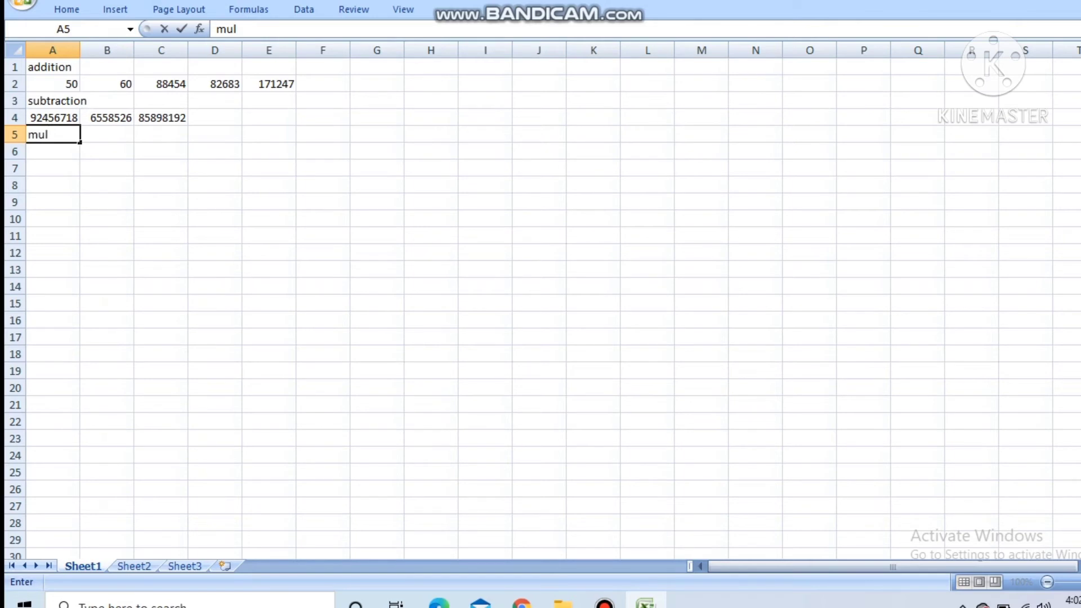
pyautogui.write('tiplication')
pyautogui.press('Return')
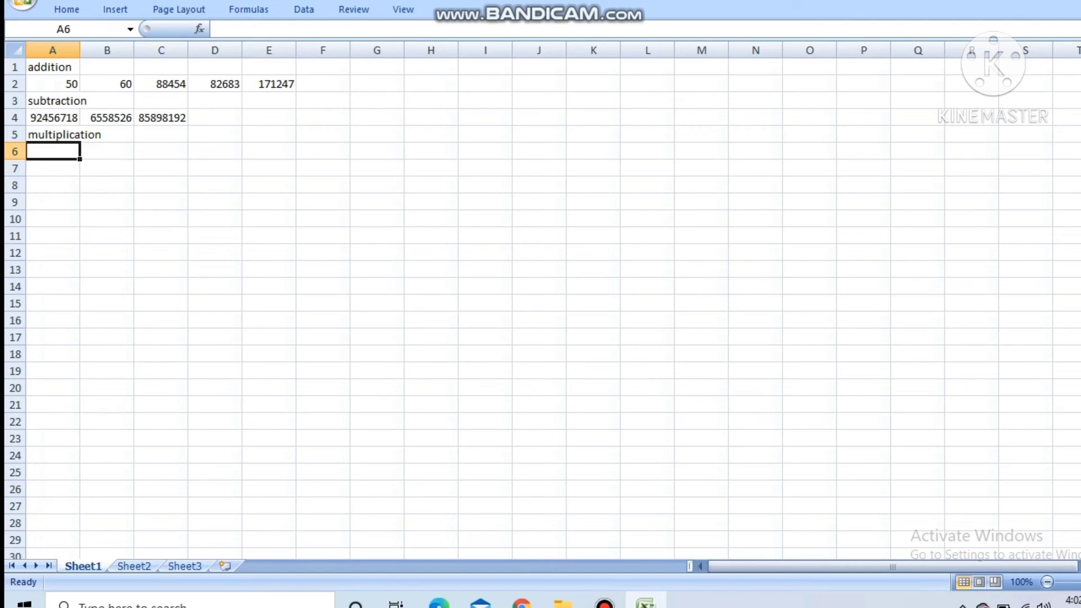
# Step: Enter 6354785 in cell A6 and 655256985 in cell B6 under the multiplication heading
pyautogui.write('6')
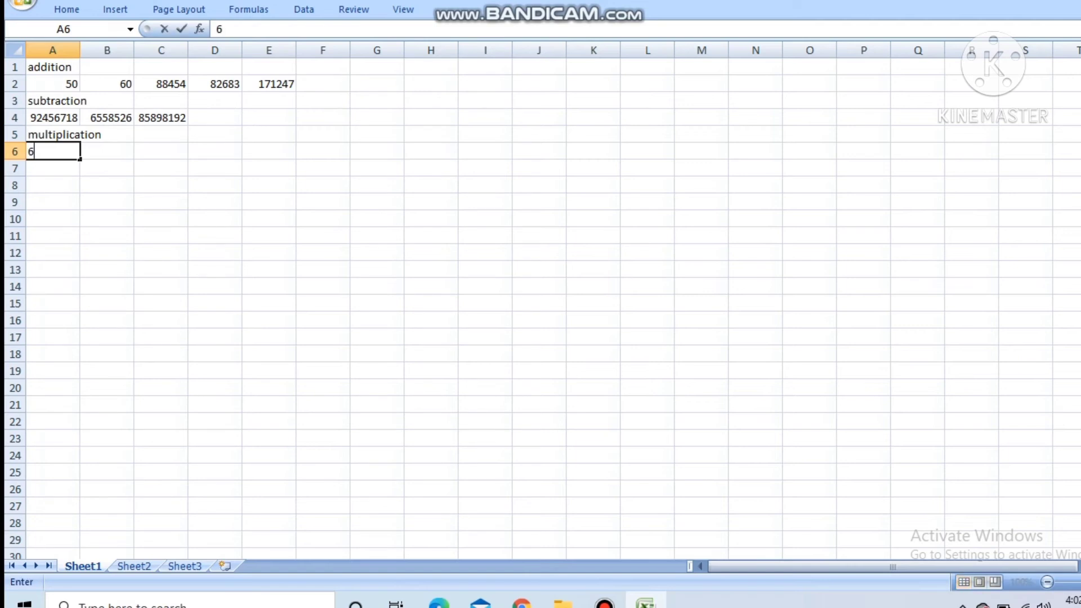
pyautogui.write('354785')
pyautogui.press('Tab')
pyautogui.write('655256985')
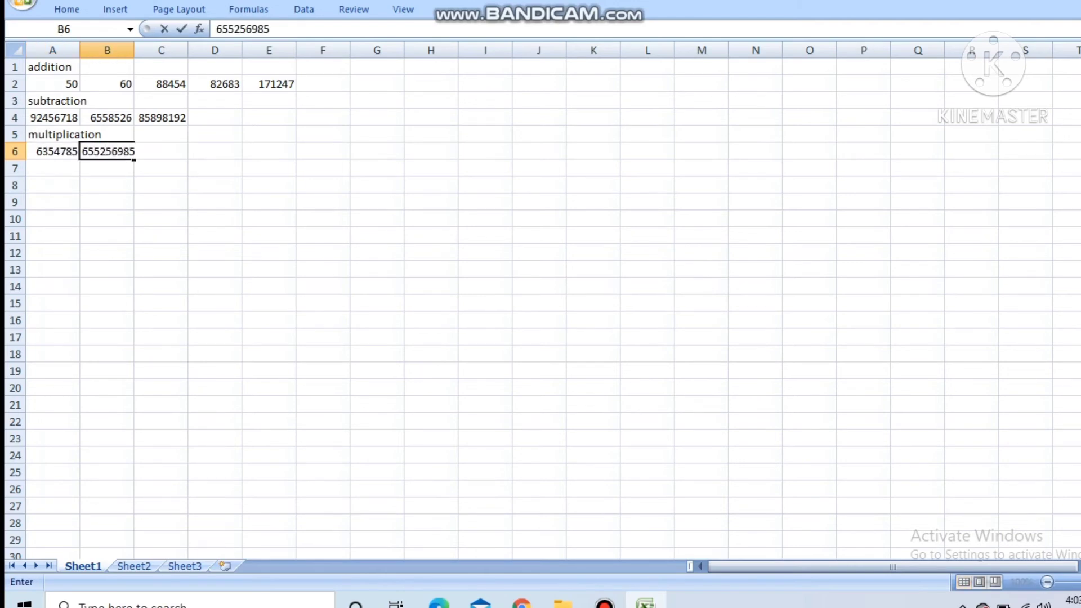
pyautogui.press('Tab')
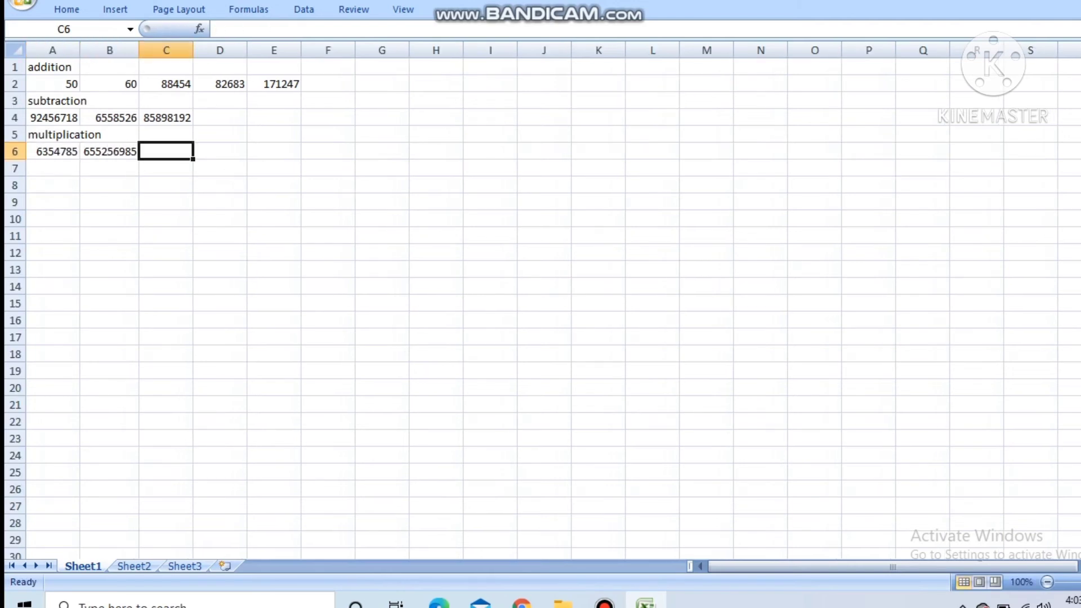
pyautogui.write('=')
pyautogui.click(220, 151)
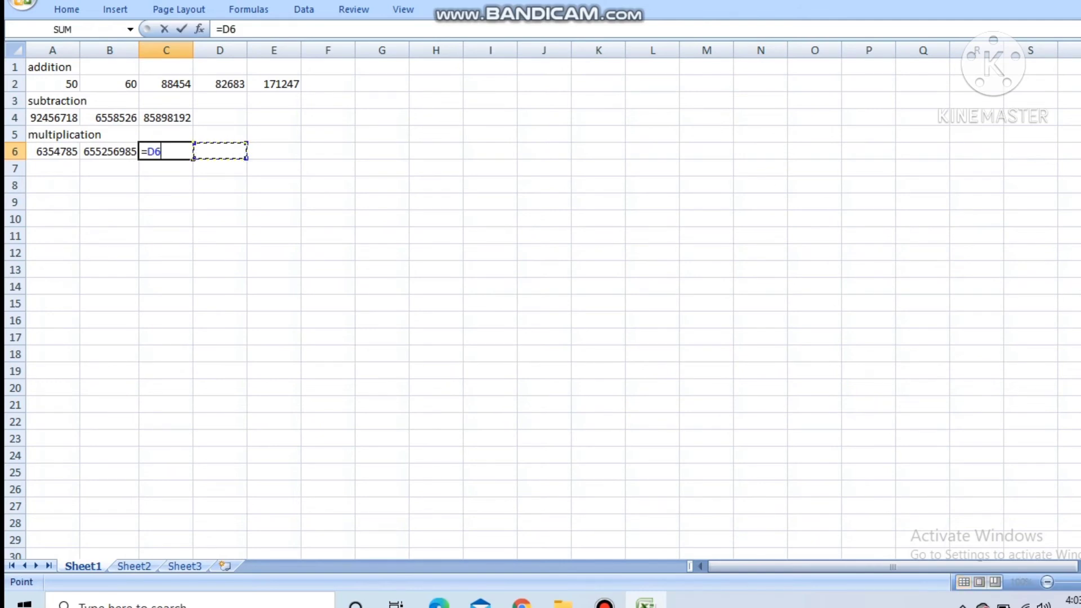
pyautogui.press('Left')
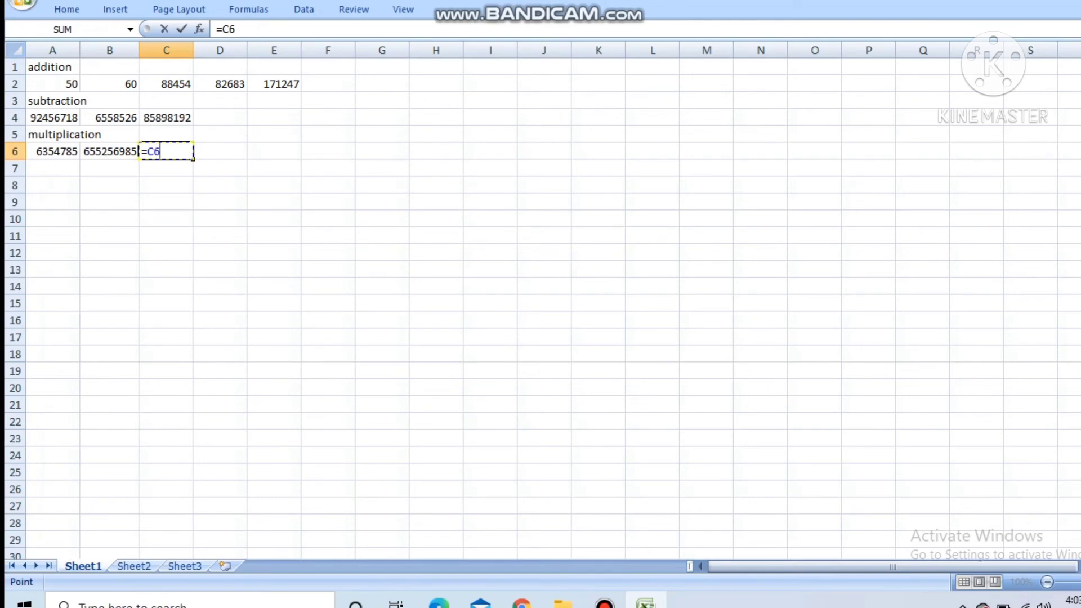
pyautogui.press('BackSpace')
pyautogui.press('BackSpace')
pyautogui.press('BackSpace')
# Step: Multiply the two numbers under the multiplication heading in cell C6 with the formula =A6*B6
pyautogui.write('=')
pyautogui.click(53, 152)
pyautogui.write('*')
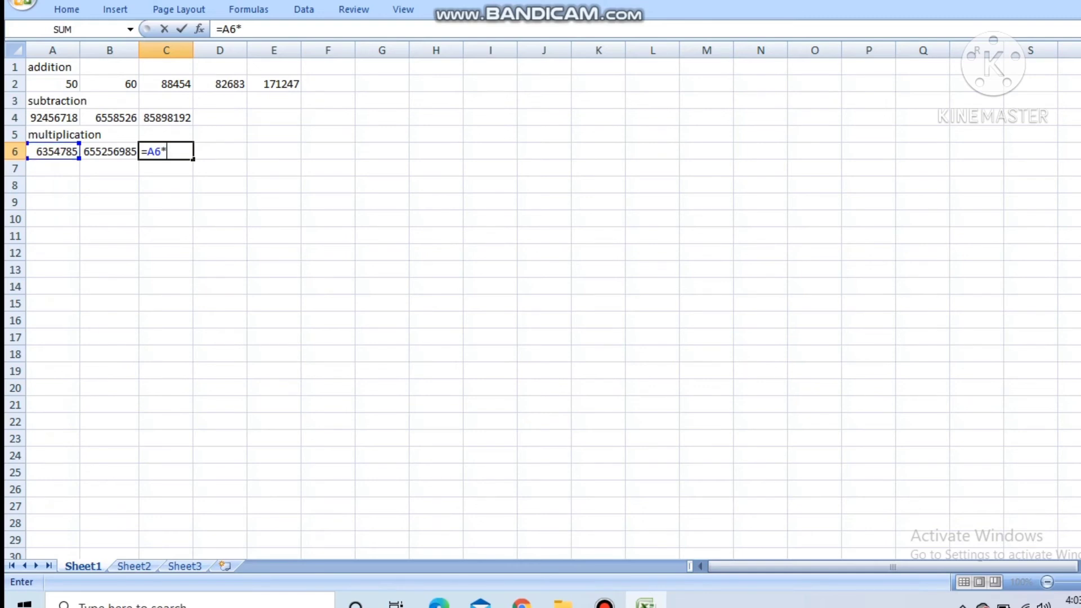
pyautogui.click(110, 152)
pyautogui.press('Return')
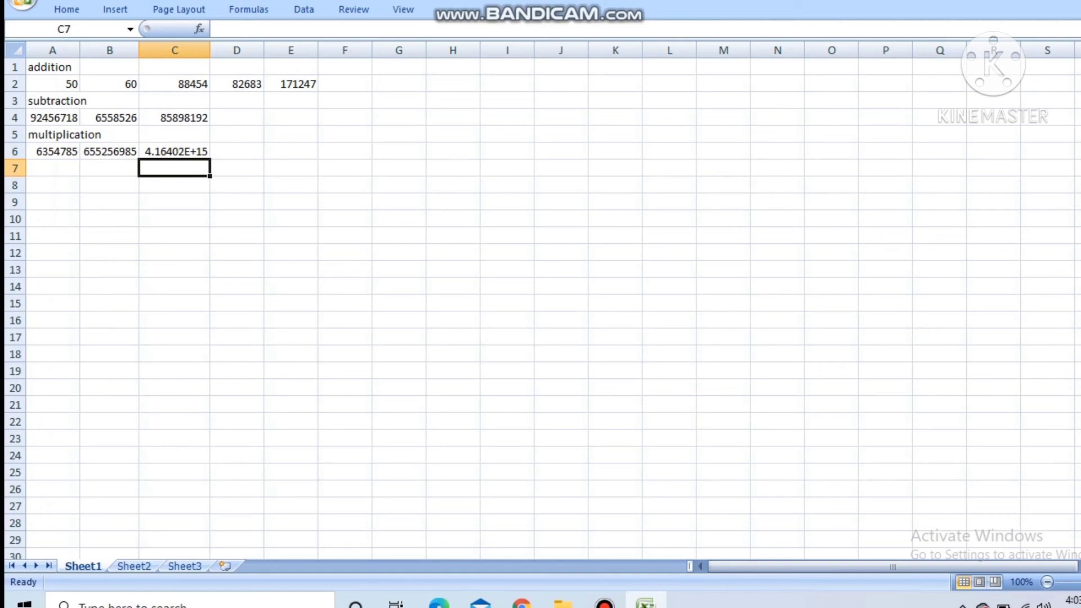
pyautogui.click(237, 151)
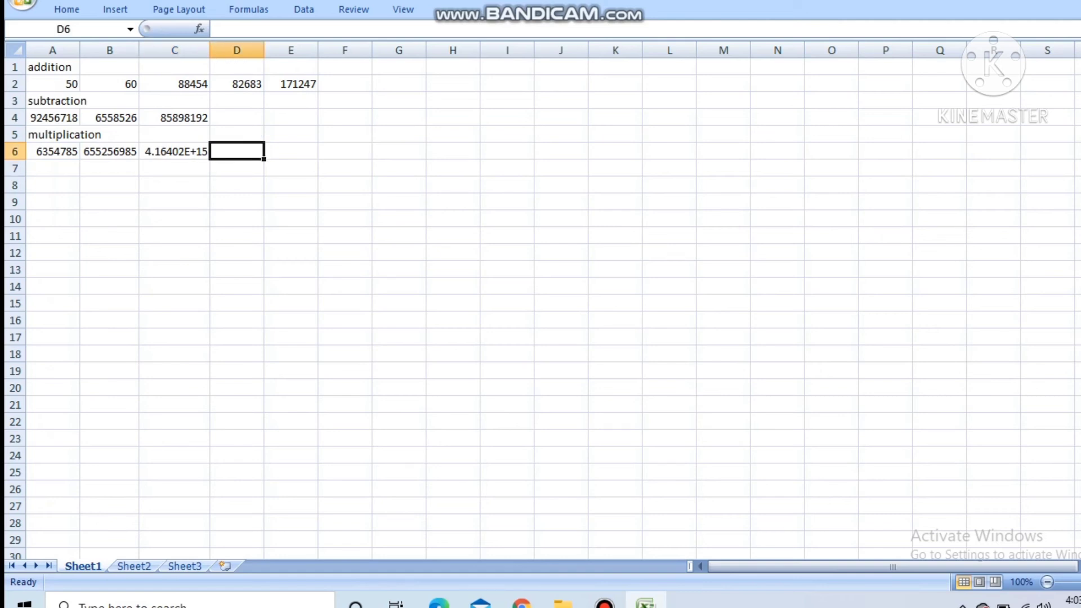
# Step: Enter the heading "division" in cell A7
pyautogui.click(53, 168)
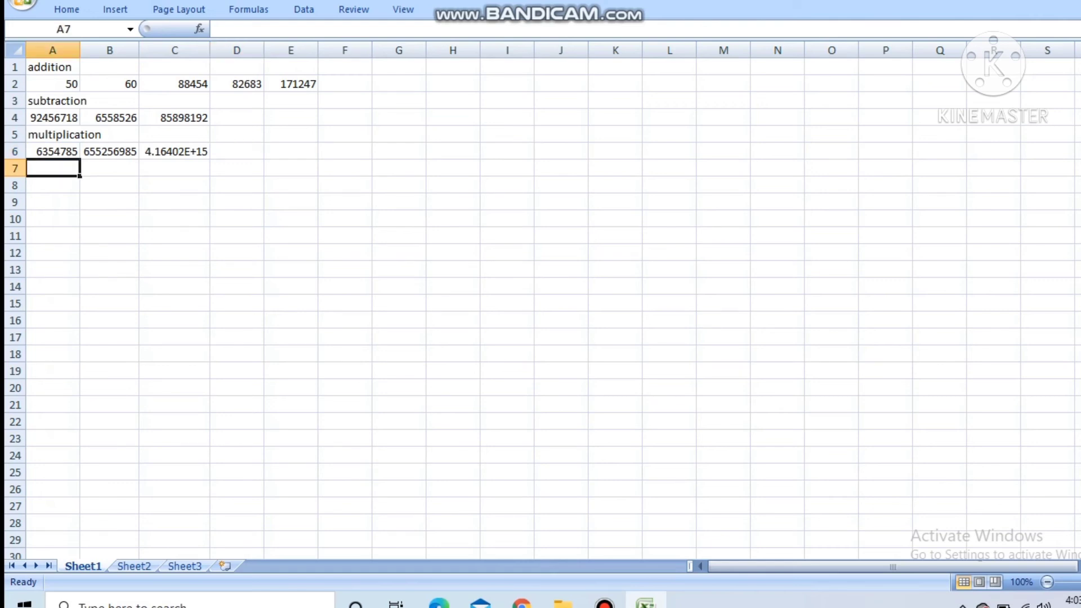
pyautogui.write('di')
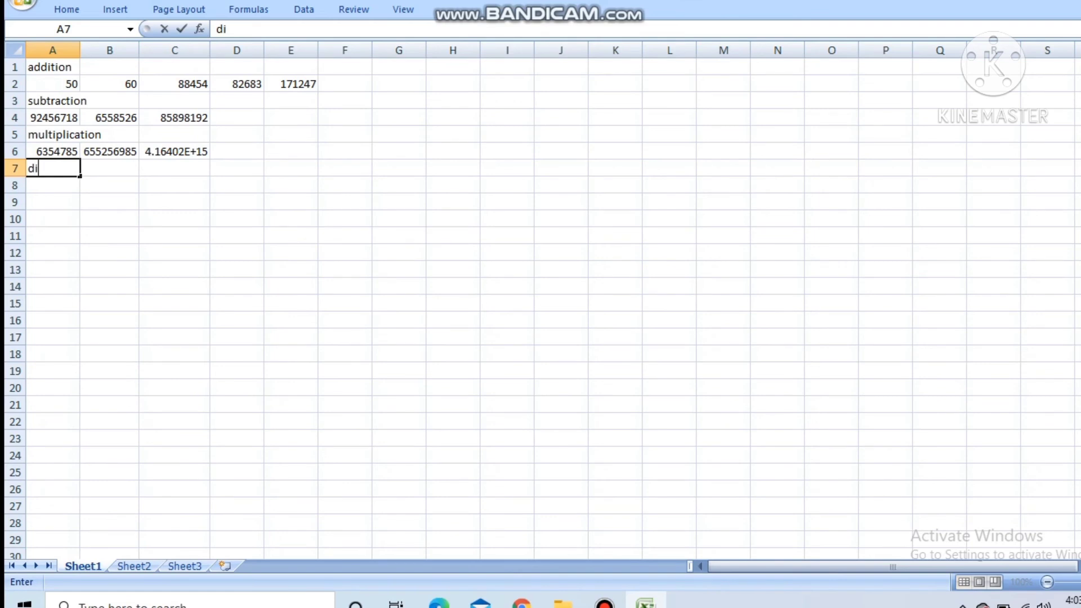
pyautogui.write('vision')
pyautogui.press('Return')
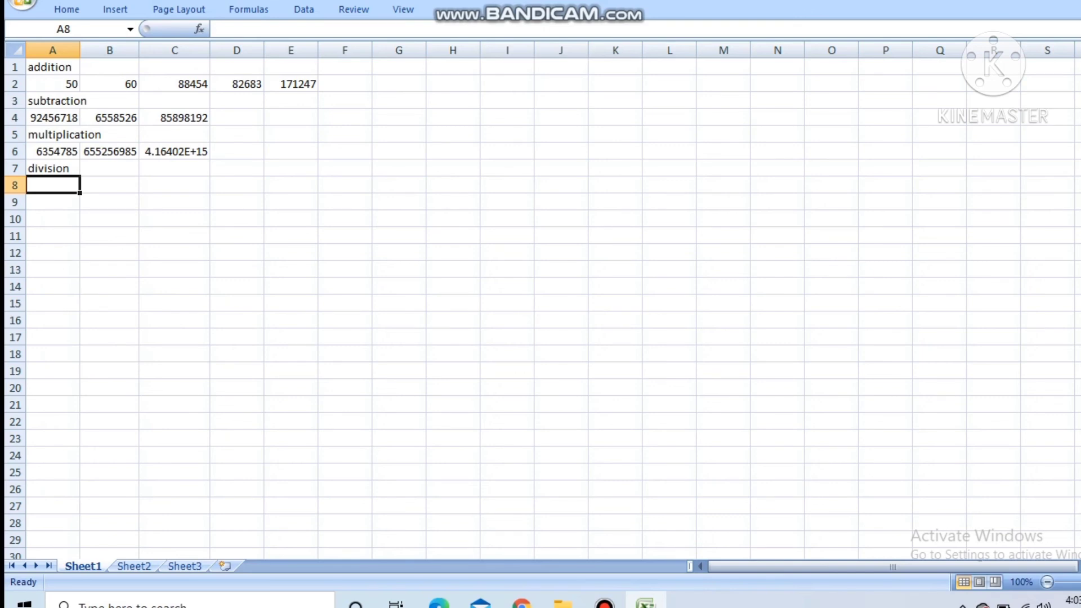
# Step: Enter 600 in cell A8 and 30 in cell B8 under the division heading
pyautogui.write('600')
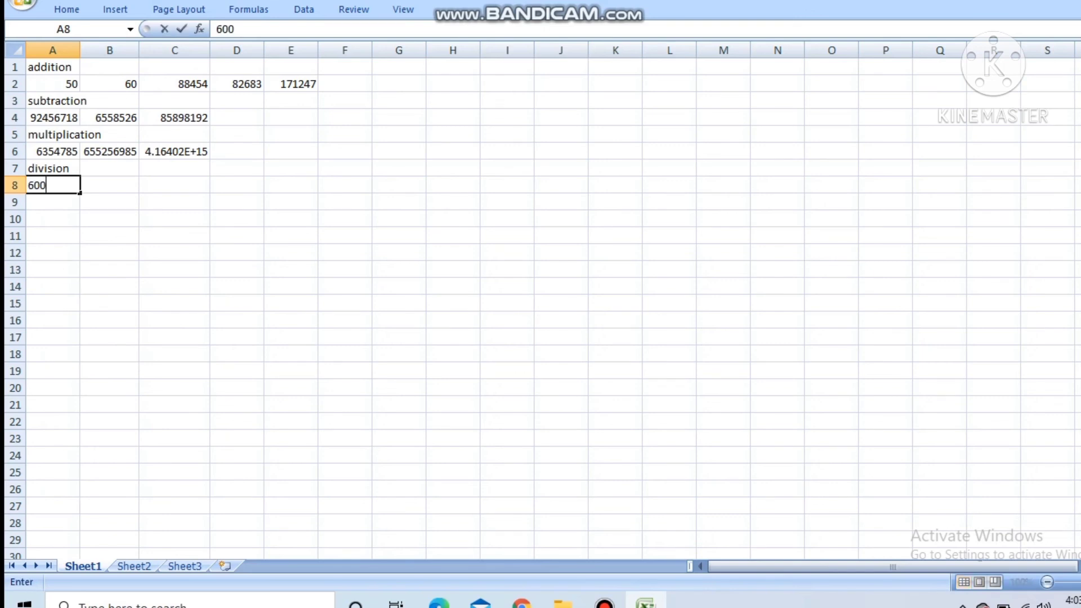
pyautogui.click(110, 184)
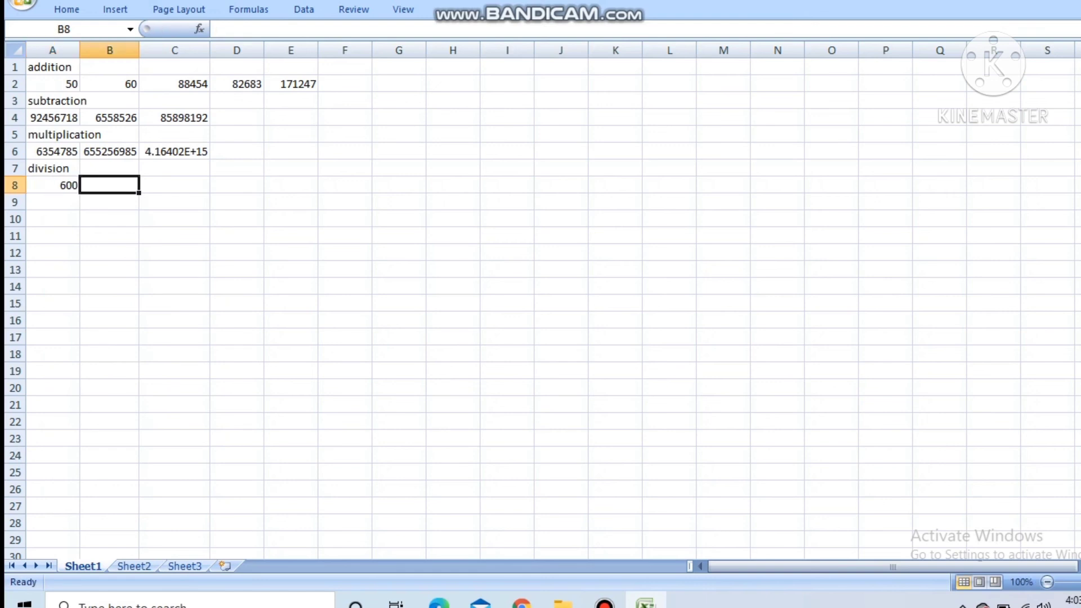
pyautogui.write('30')
pyautogui.press('Tab')
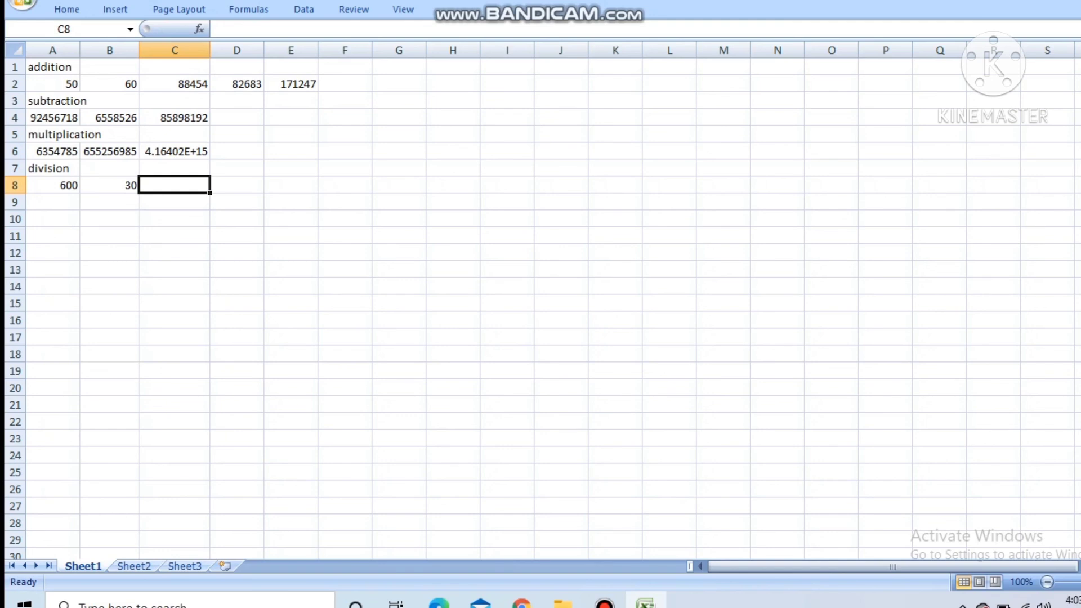
# Step: Divide the first number by the second in cell C8 with the formula =A8/B8
pyautogui.write('=')
pyautogui.click(53, 185)
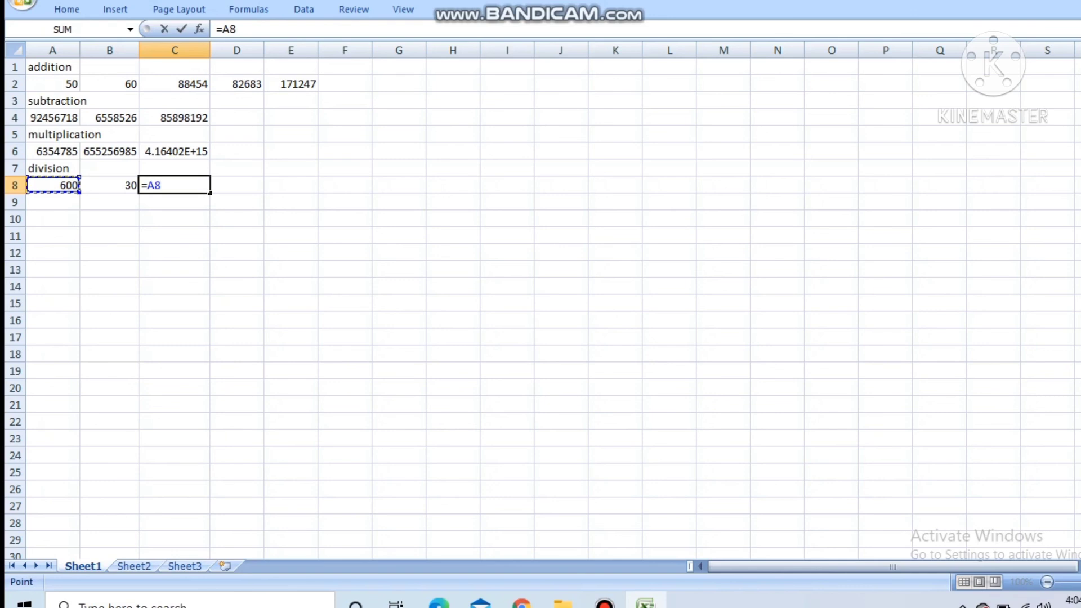
pyautogui.write('/')
pyautogui.click(109, 185)
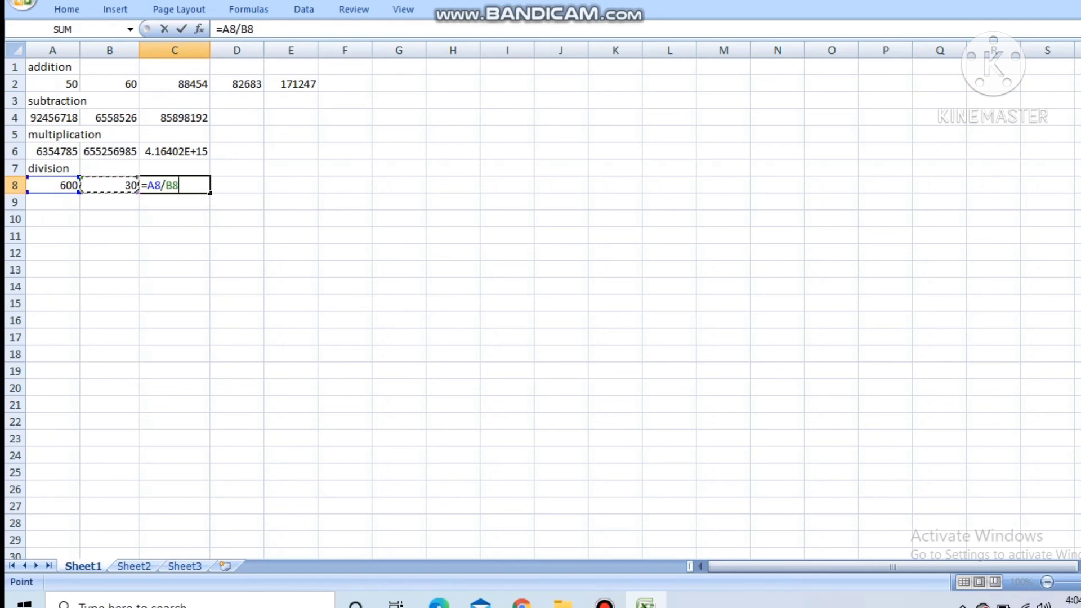
pyautogui.press('Return')
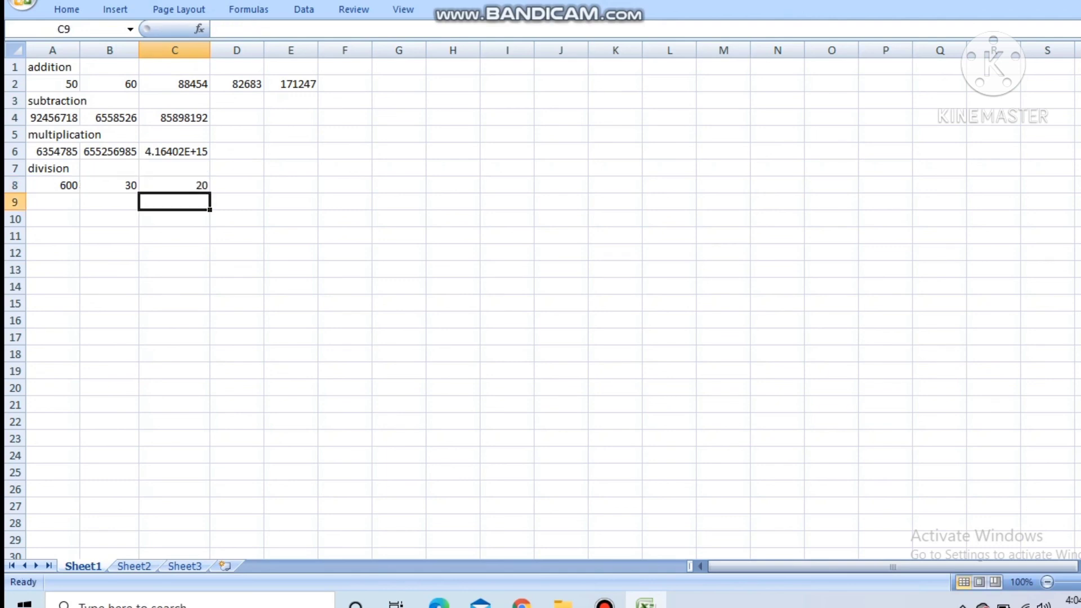